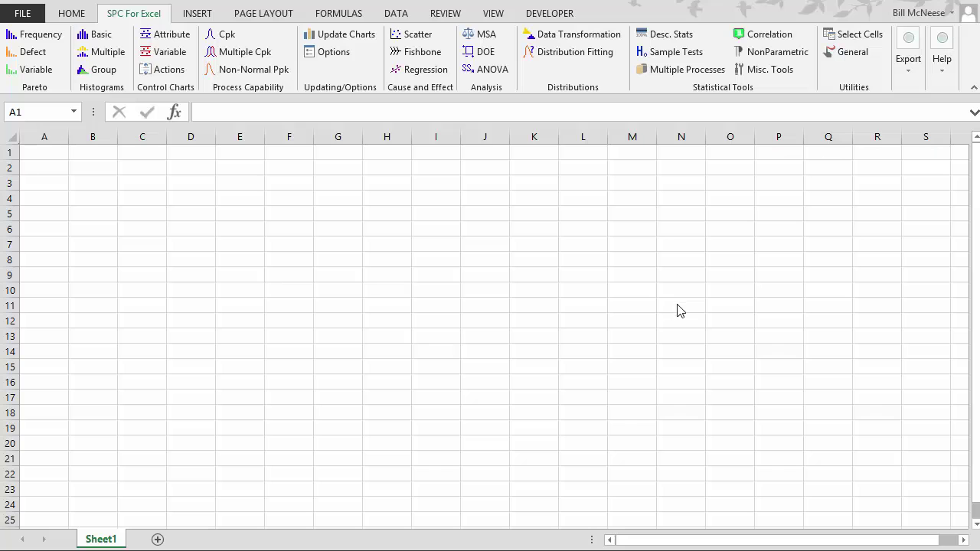
Step: Start a Power and Sample Size analysis from Sample Tests as a One Sample z Test
left_click(687, 54)
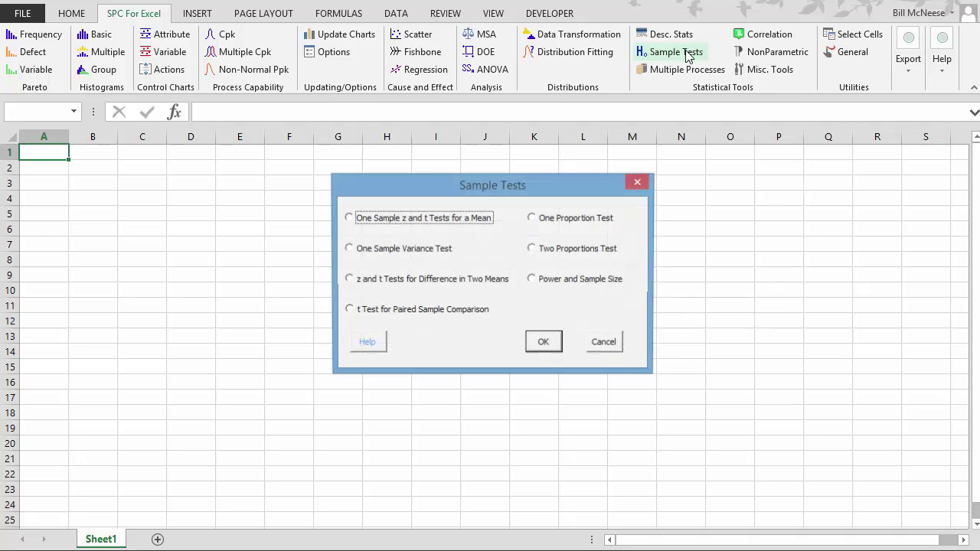
left_click(594, 283)
left_click(542, 347)
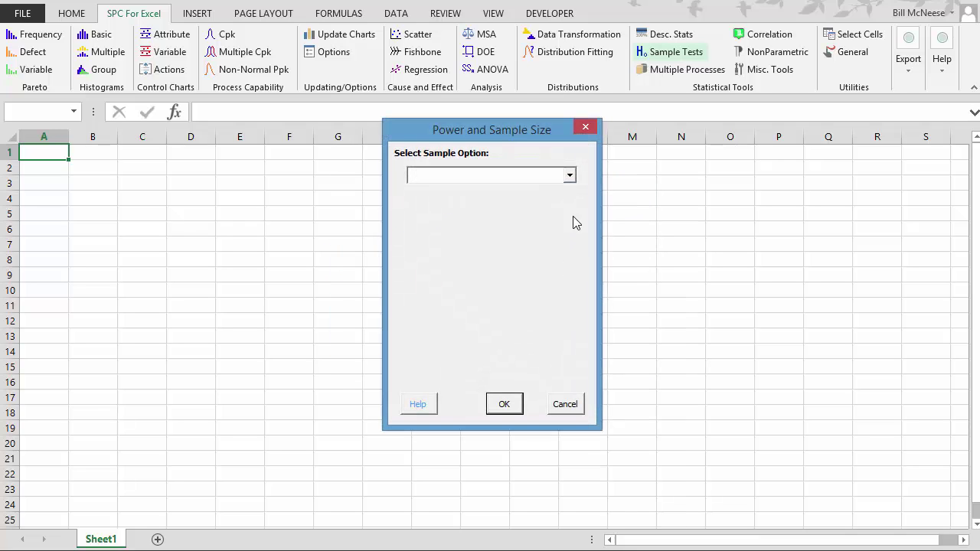
left_click(570, 175)
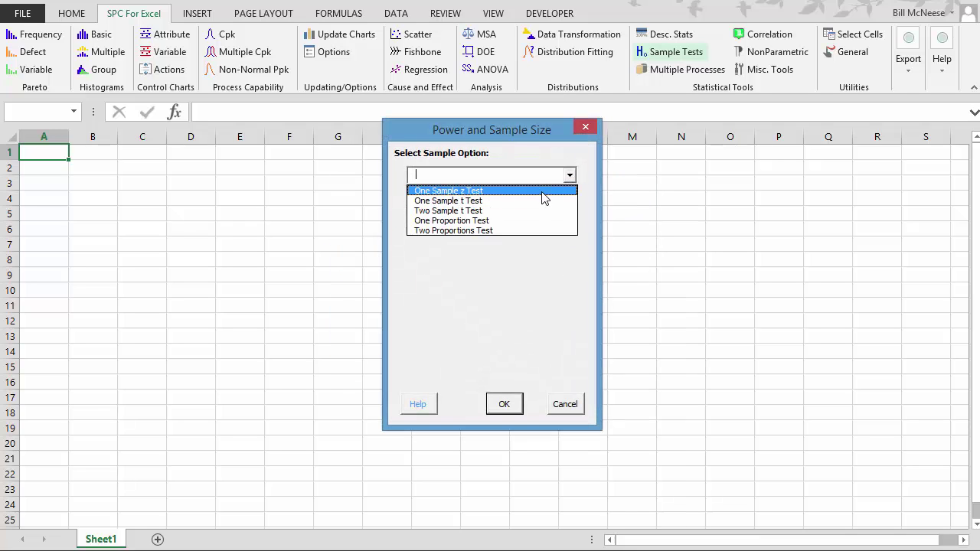
left_click(541, 192)
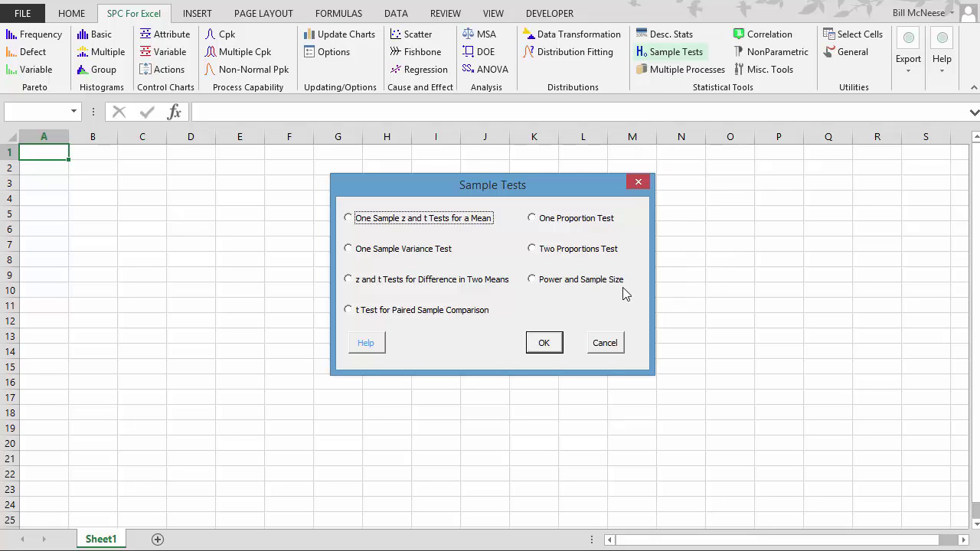
Step: Reopen Power and Sample Size settings with One Sample t Test as the test type
left_click(568, 280)
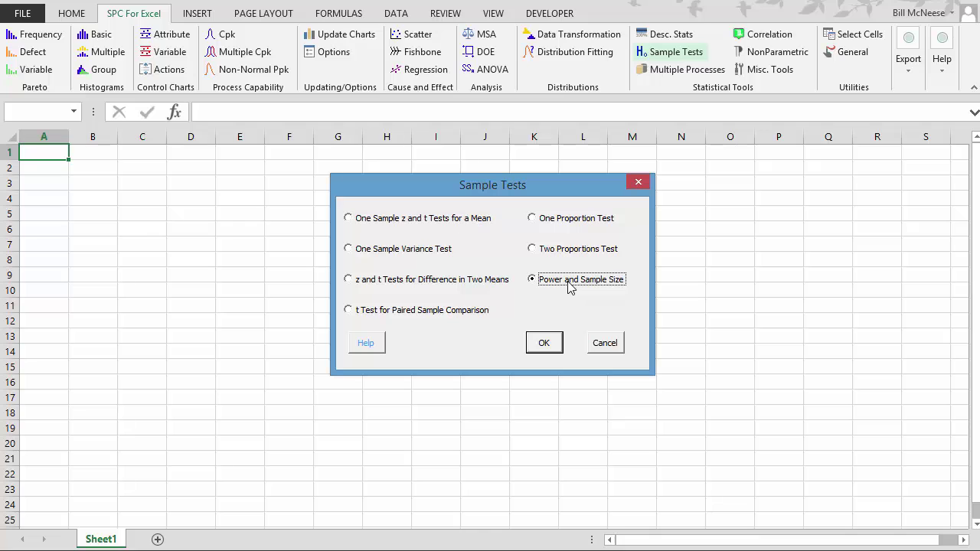
left_click(545, 346)
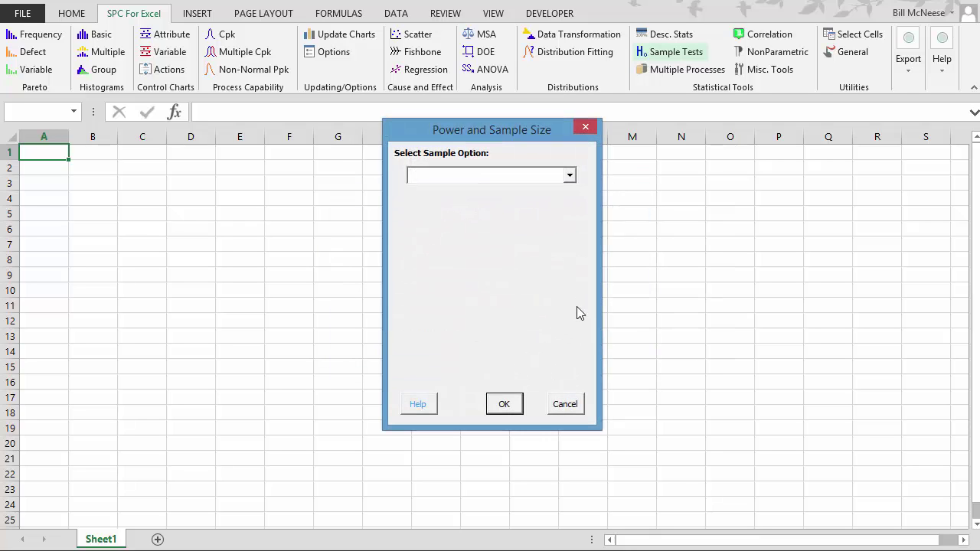
left_click(570, 176)
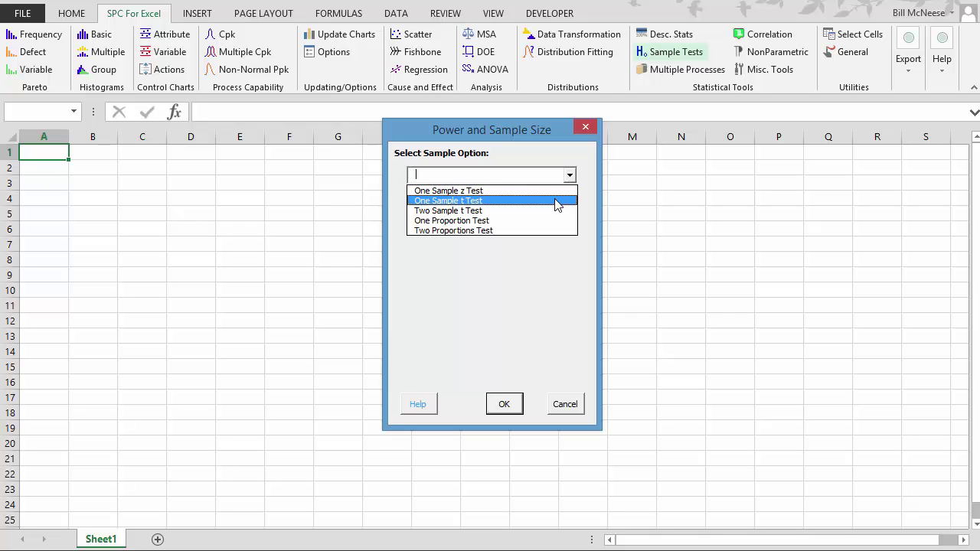
left_click(556, 201)
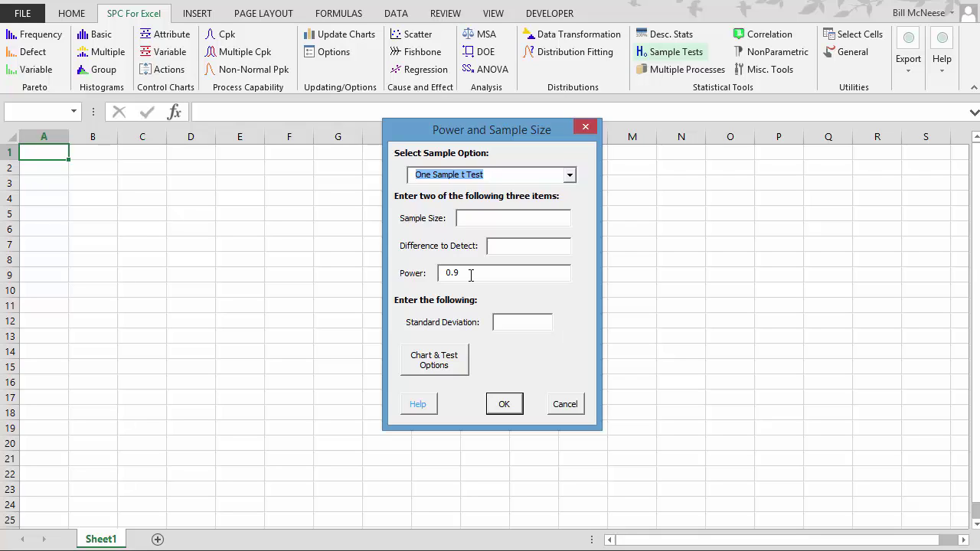
Step: Run the t test power curve with difference 1.5, standard deviation 5 and sample size blank
left_click(503, 322)
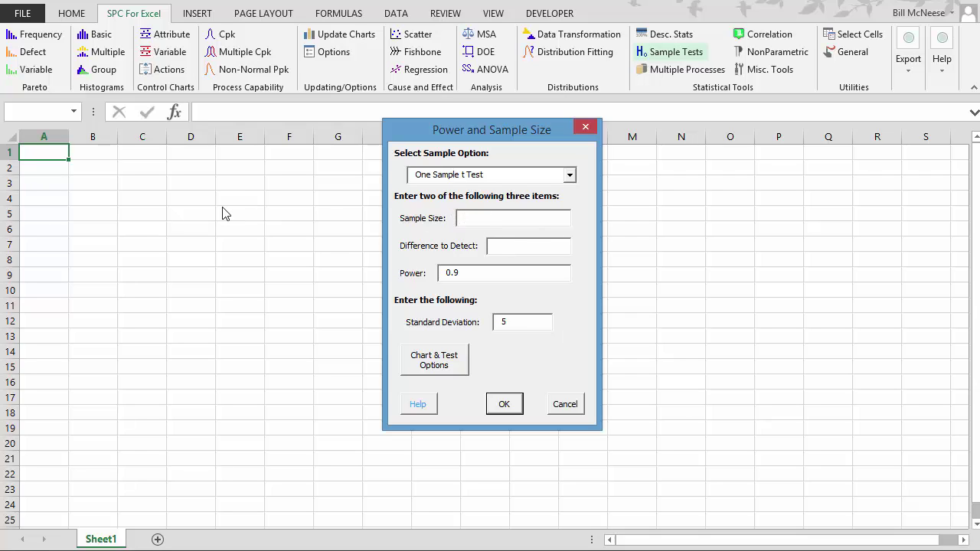
type("1.5")
left_click(487, 218)
left_click(507, 405)
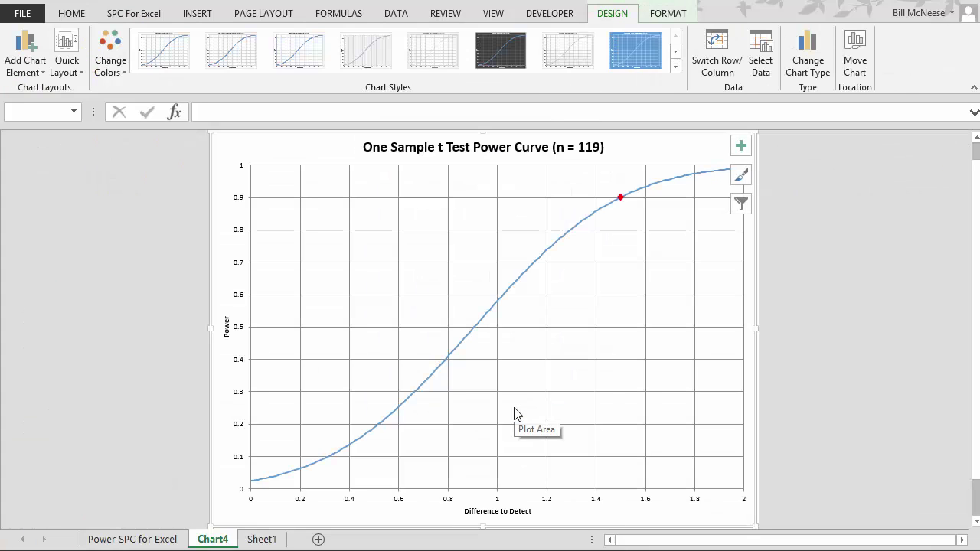
left_click(795, 187)
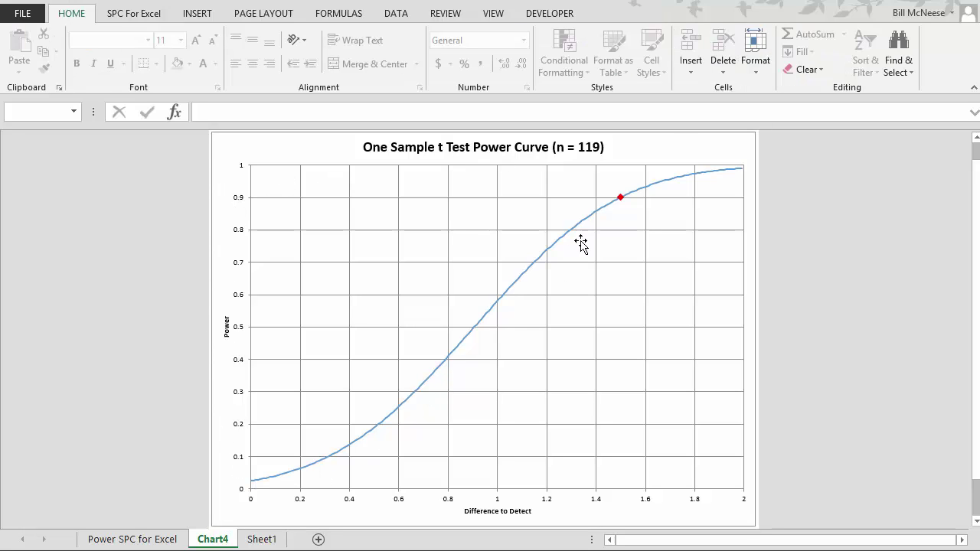
mouse_move(626, 204)
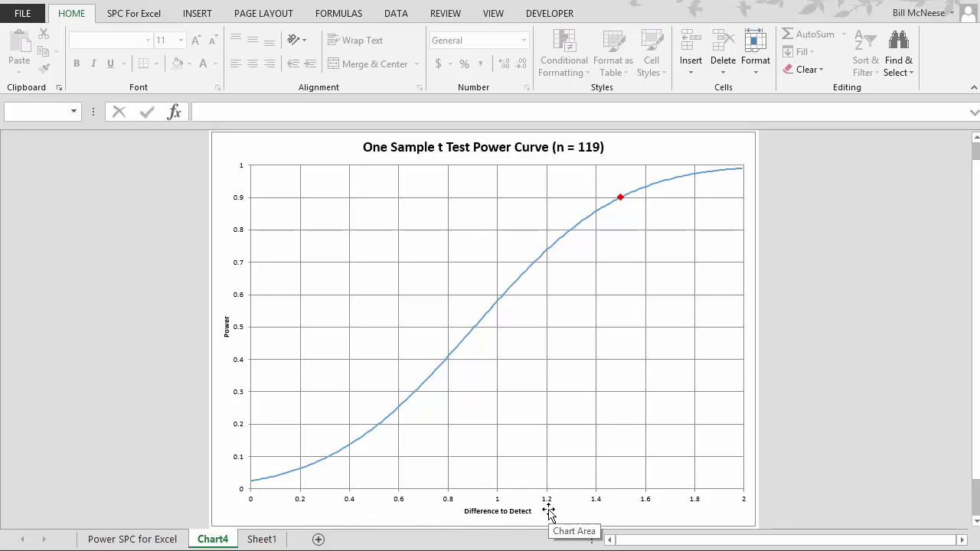
Step: Review the Power SPC for Excel labels and the full 0.901 actual power in D9
left_click(141, 539)
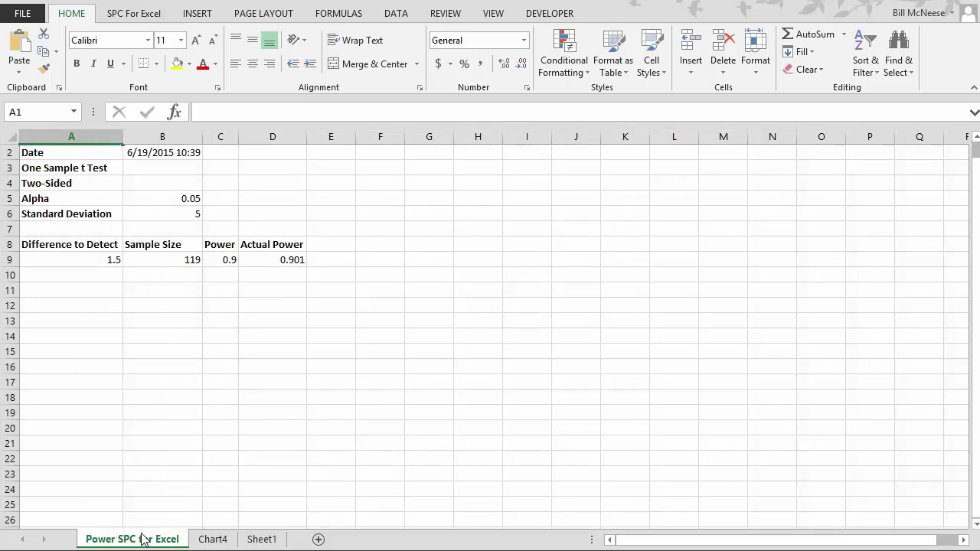
left_click(39, 153)
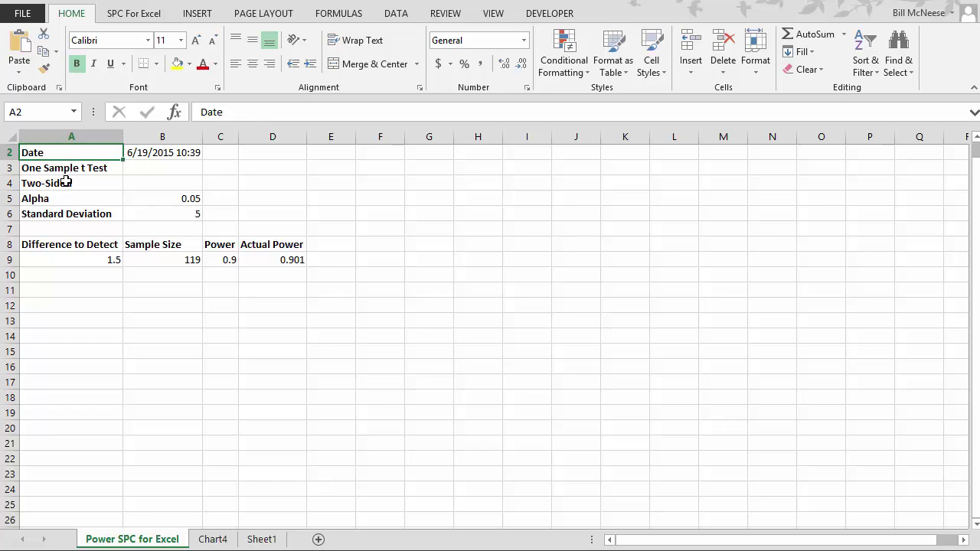
left_click(57, 168)
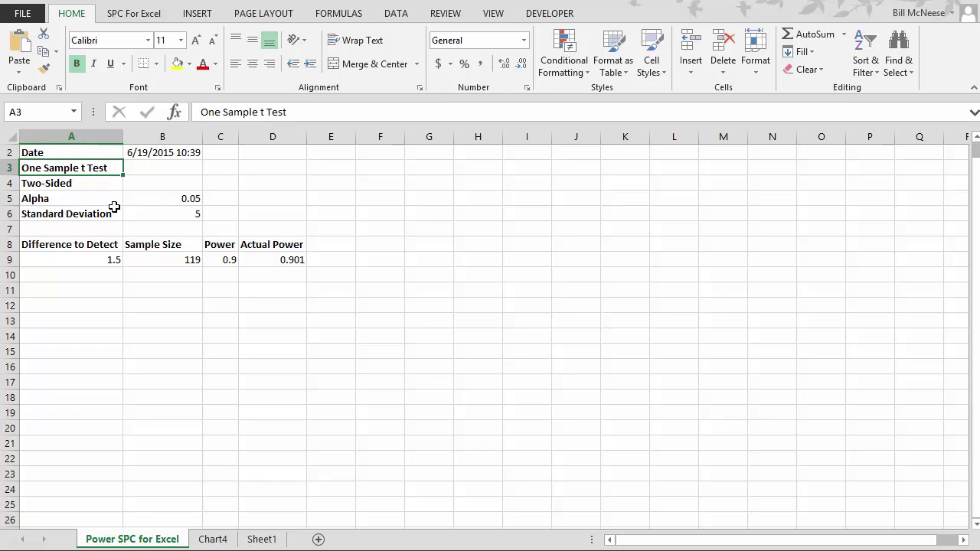
key("Down")
key("Down")
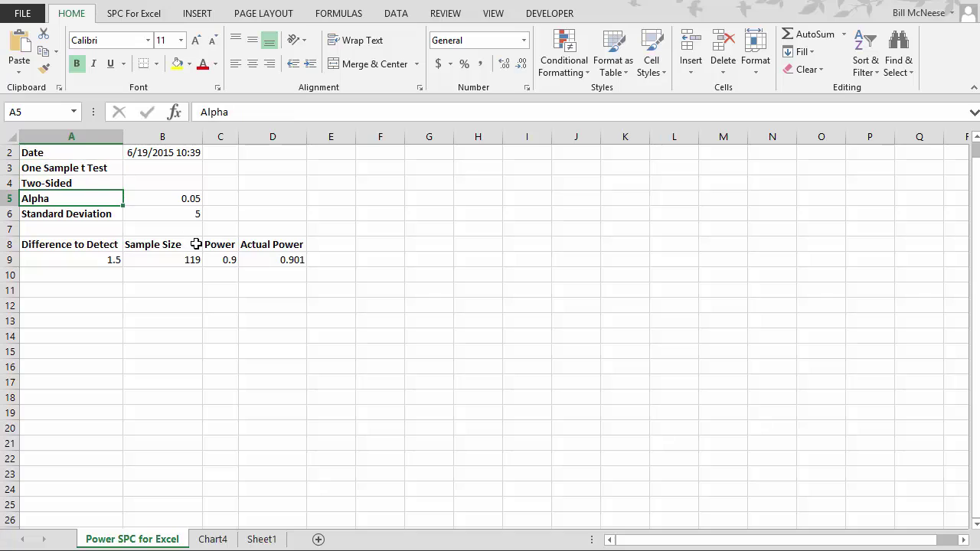
left_click(92, 214)
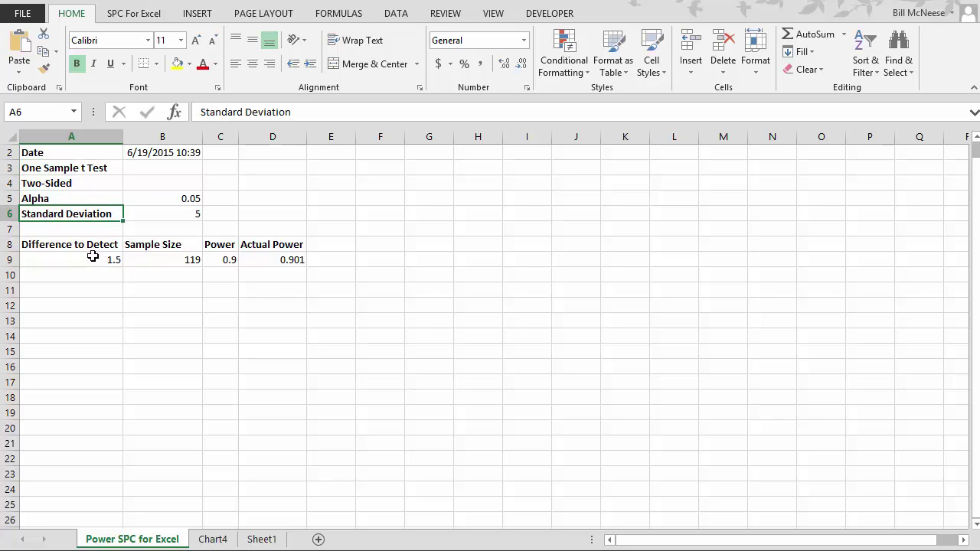
left_click(265, 259)
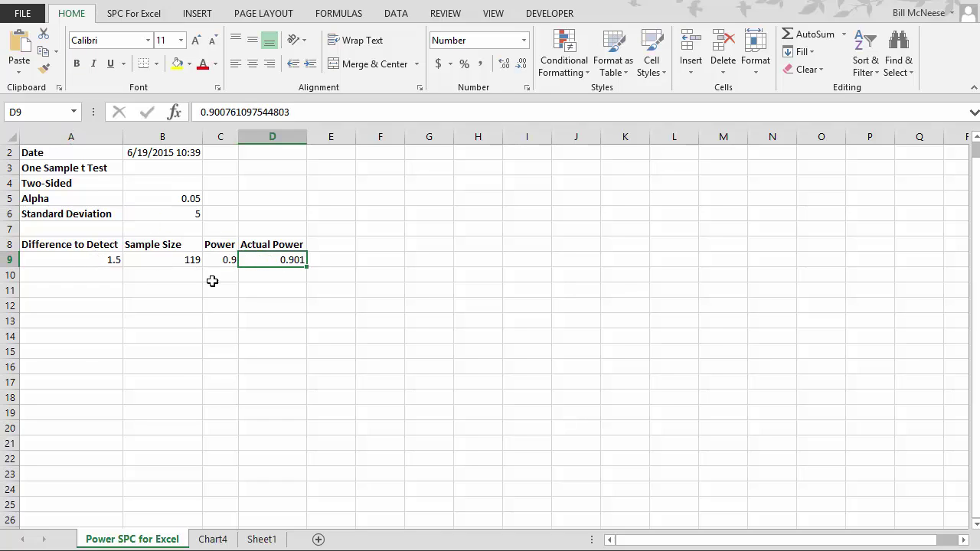
left_click(399, 295)
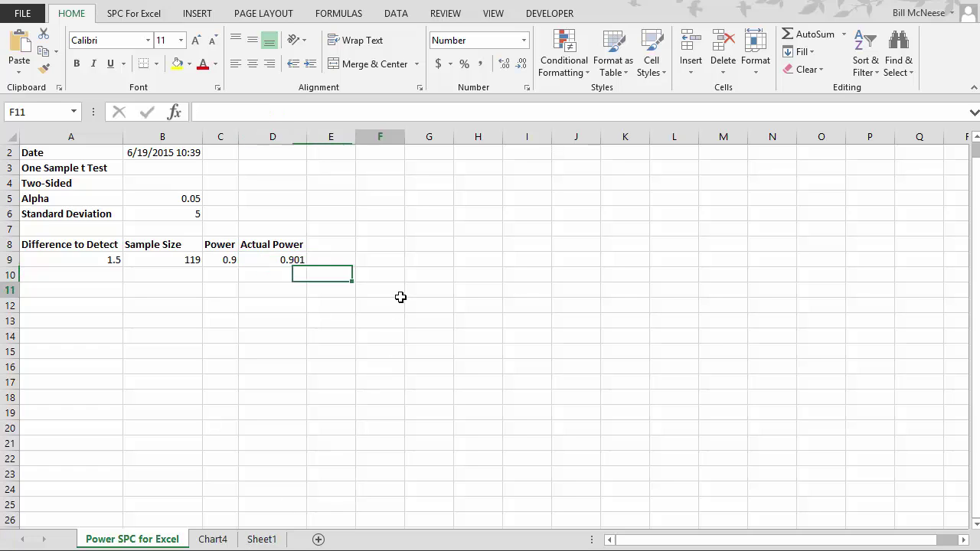
Step: Set up a new Power and Sample Size analysis as a One Sample t Test
left_click(135, 16)
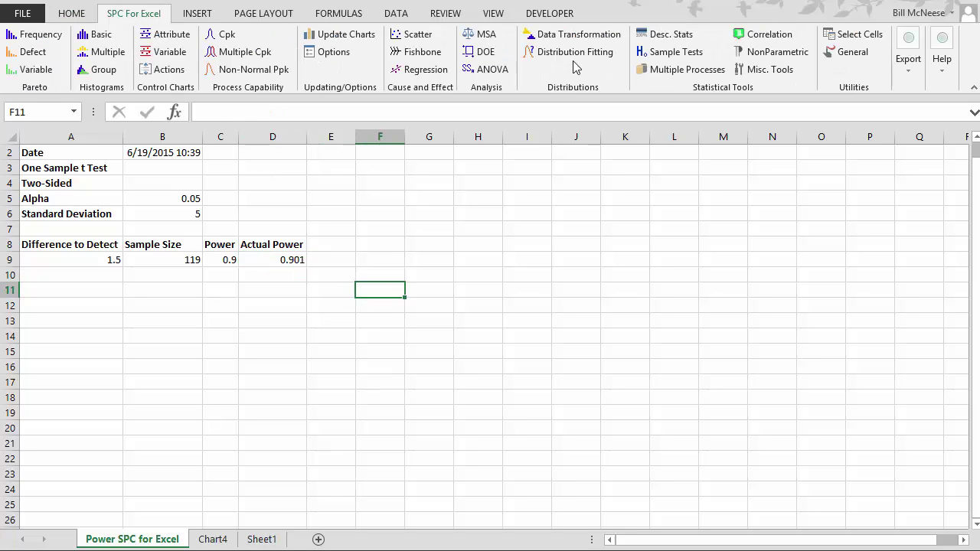
left_click(671, 60)
left_click(576, 281)
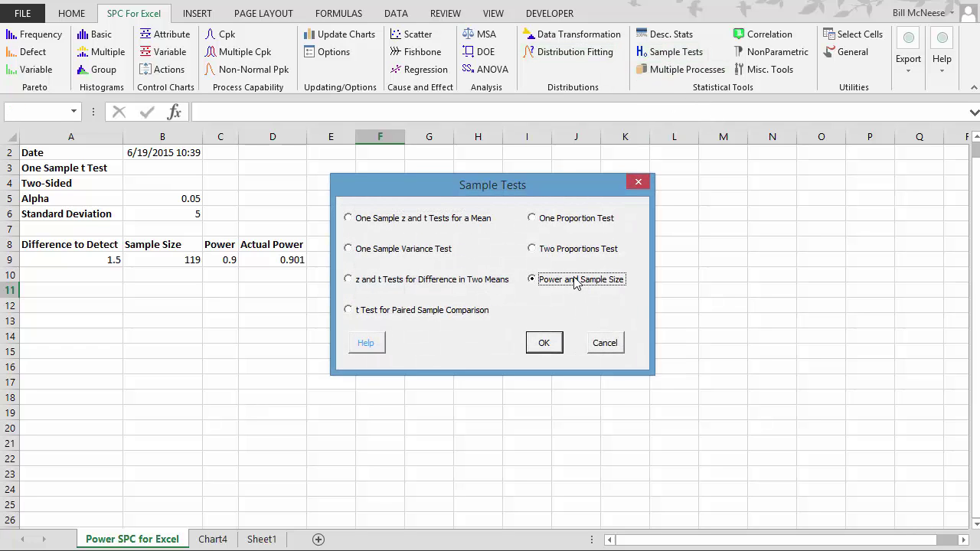
left_click(544, 343)
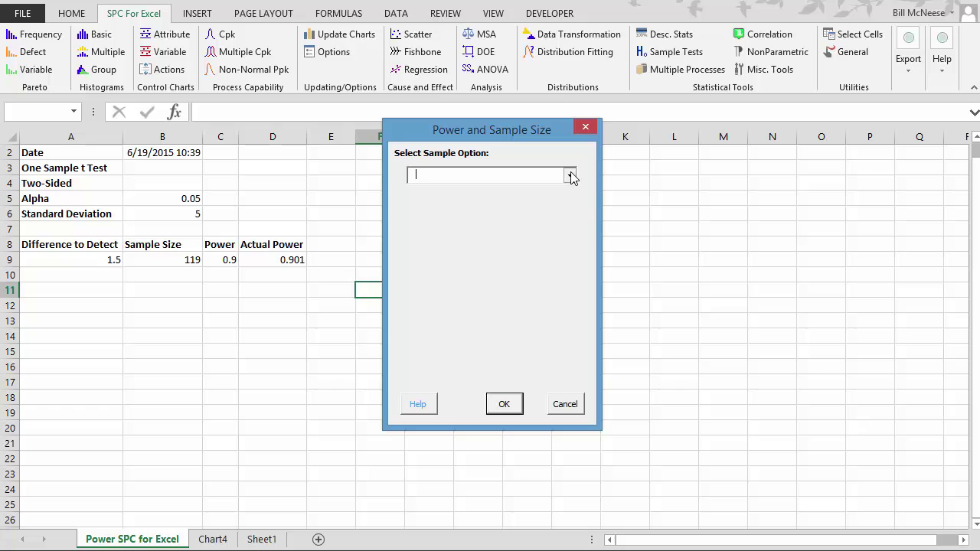
left_click(570, 175)
left_click(524, 200)
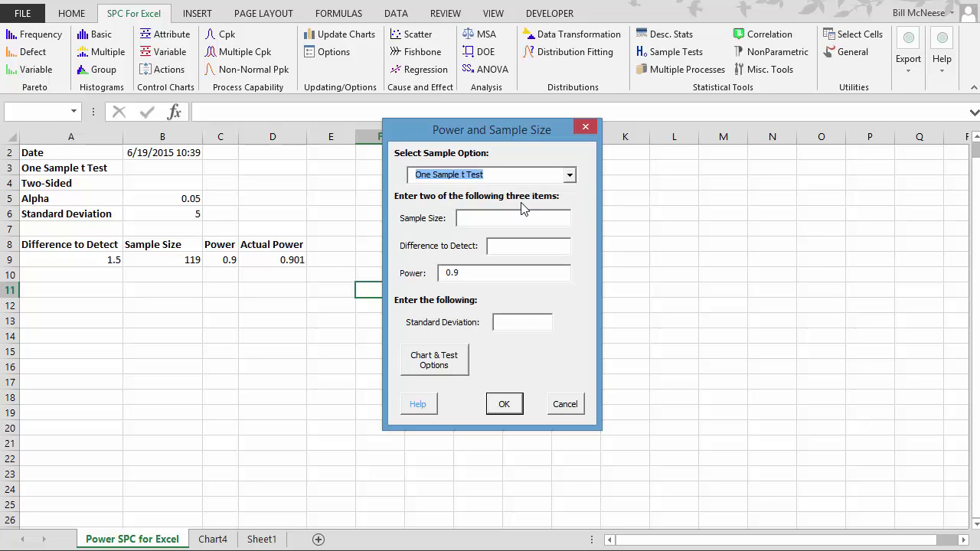
Step: Run it with differences 1.5, 3, 5, power 0.9 and standard deviation 5
left_click(512, 248)
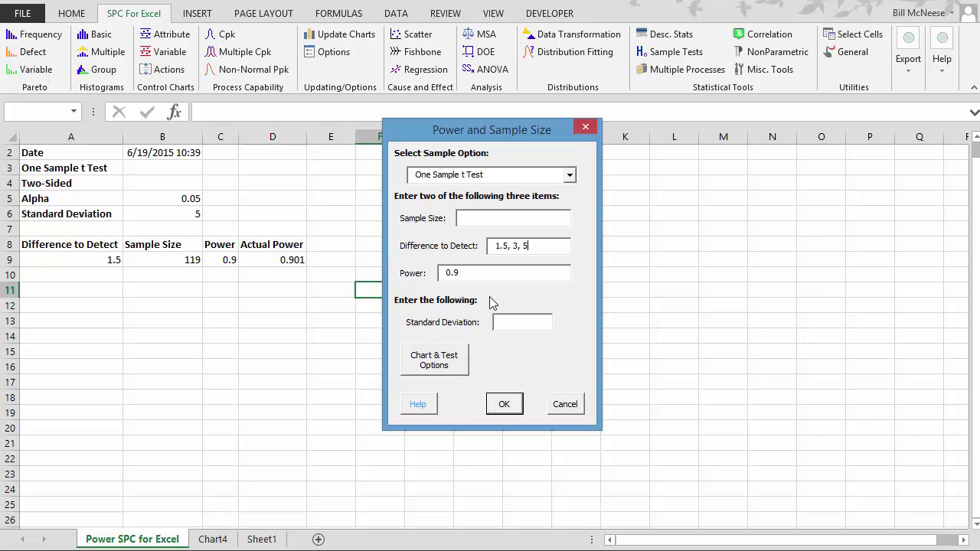
left_click(504, 323)
left_click(512, 405)
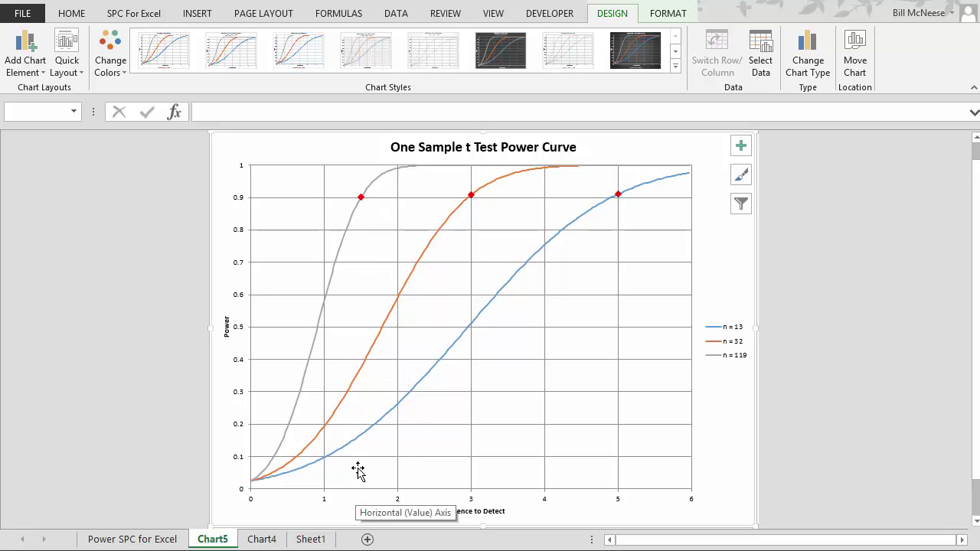
Step: Read a marker's values on the Chart5 power curves for n = 13, 32 and 119
mouse_move(478, 193)
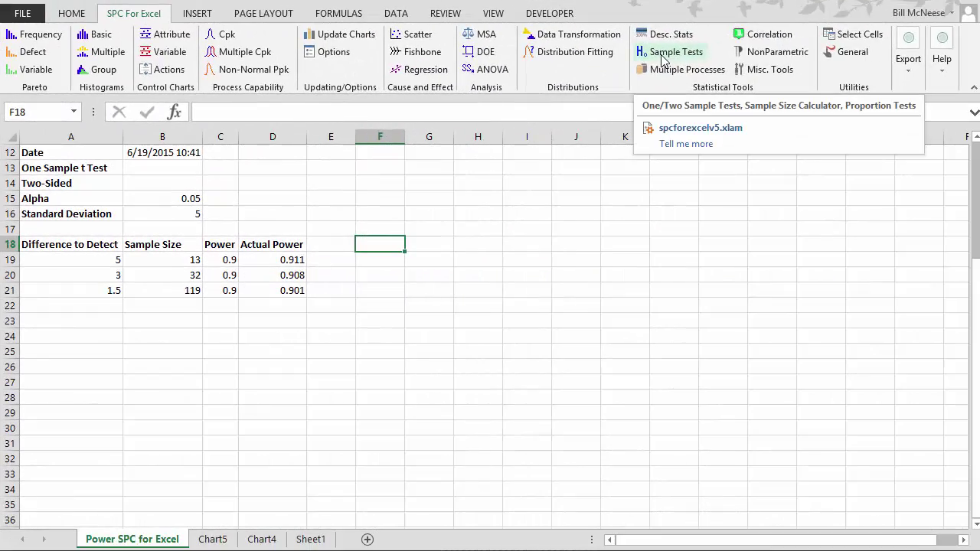
Step: Reopen Power and Sample Size for a One Sample t Test
left_click(664, 58)
left_click(541, 281)
left_click(544, 342)
left_click(570, 175)
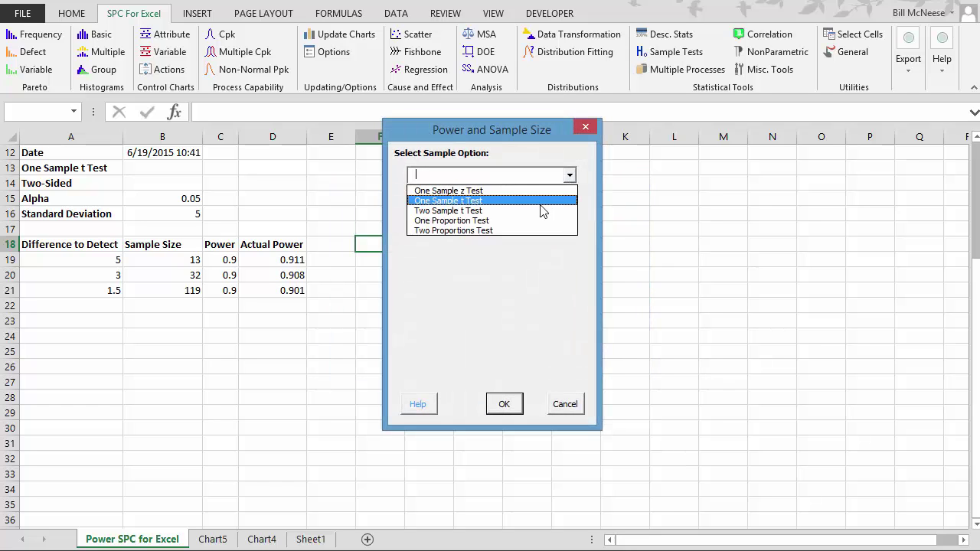
left_click(541, 203)
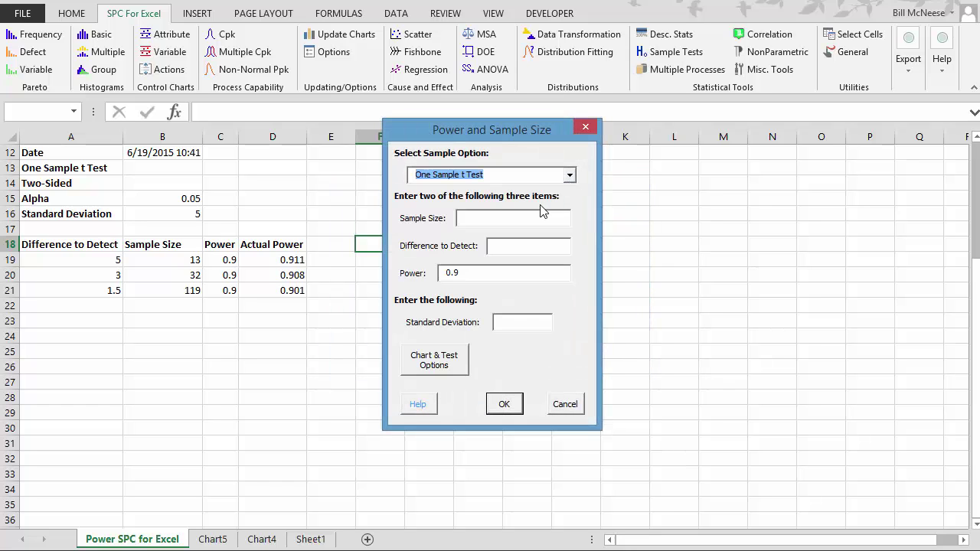
Step: In Chart & Test Options, toggle the test to one-sided and back to two-sided
left_click(450, 365)
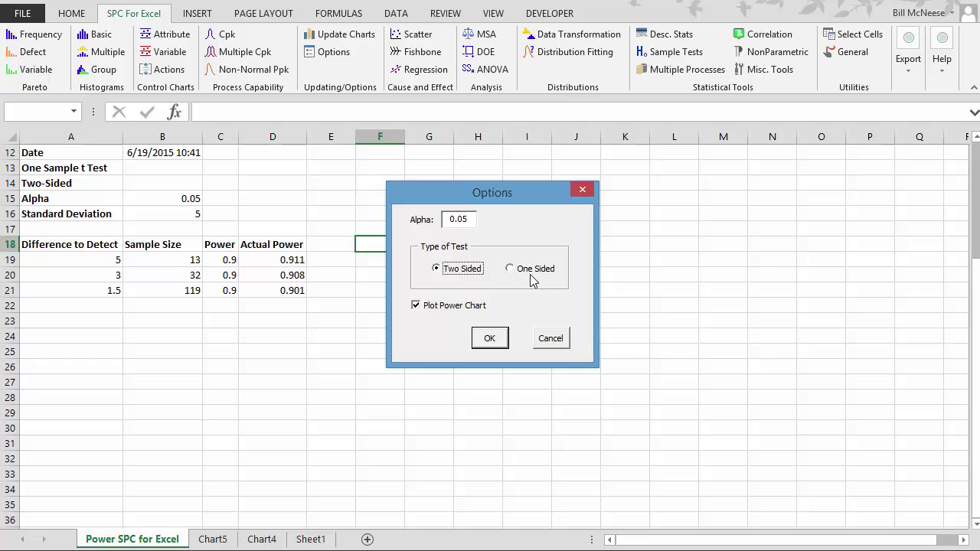
left_click(517, 276)
left_click(451, 269)
Step: Cancel both dialogs, view Chart4, then return to the three-curve Chart5 sheet
left_click(558, 341)
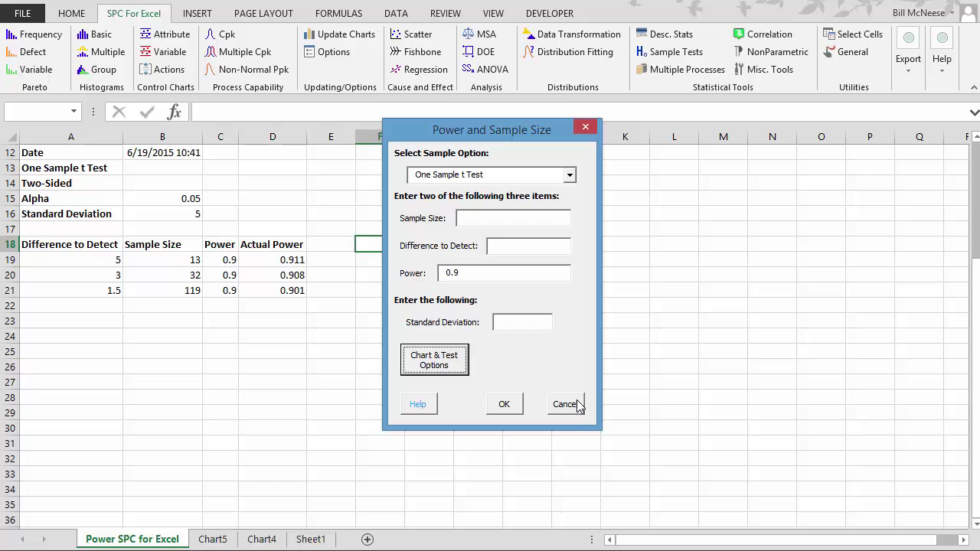
left_click(567, 404)
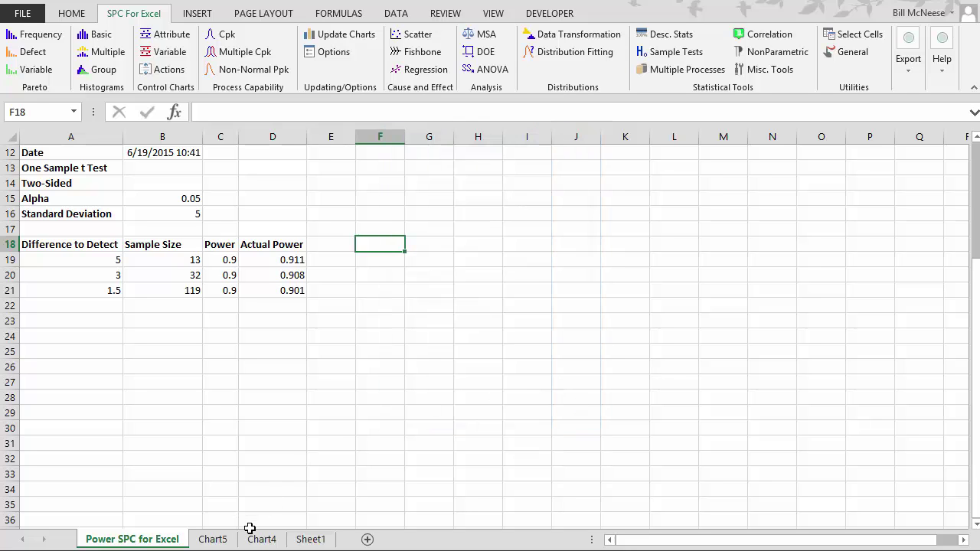
left_click(261, 538)
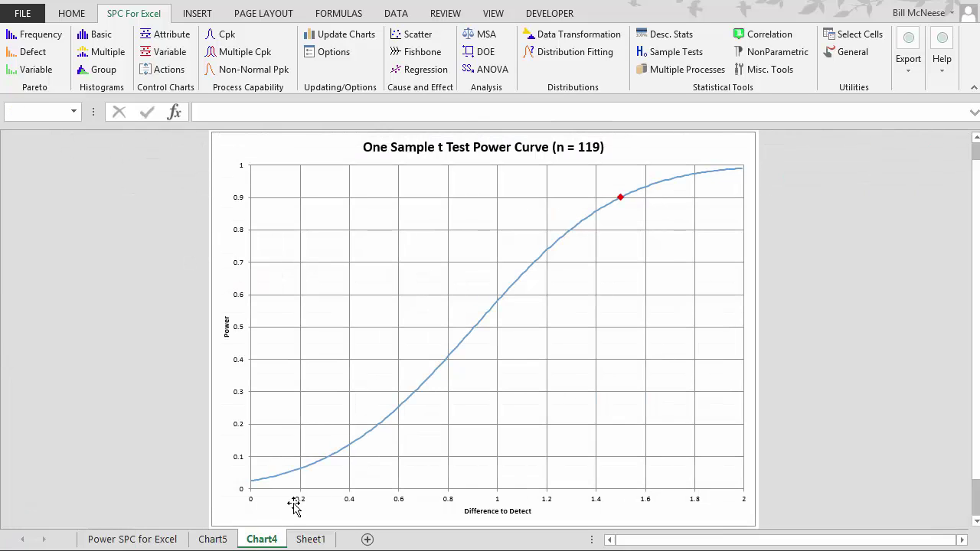
left_click(214, 539)
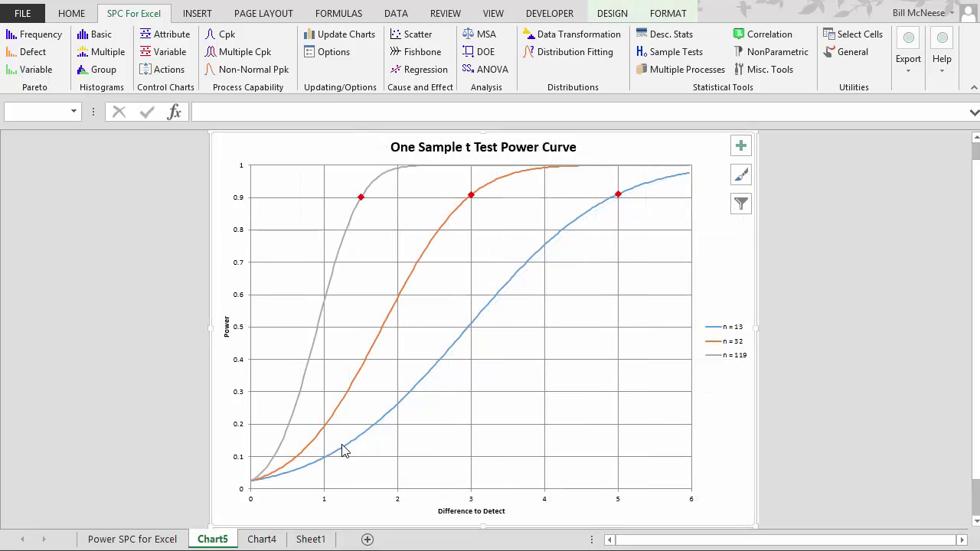